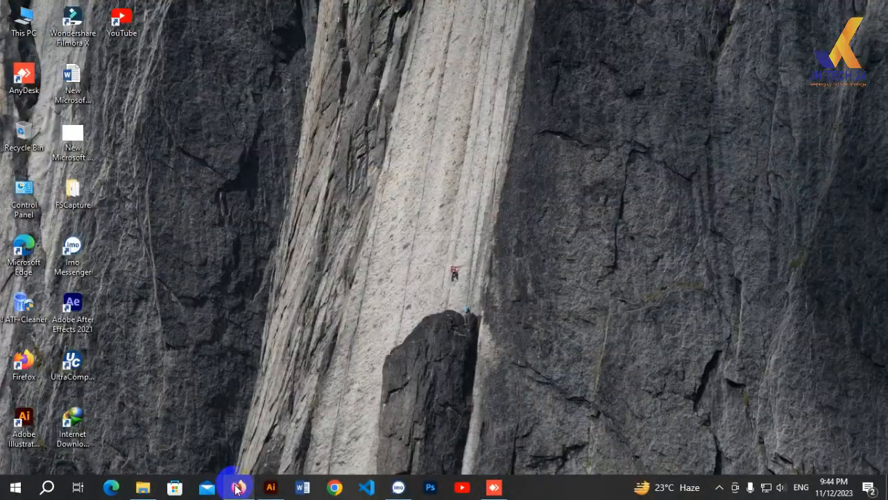
- Switch to Firefox and search the web for "flyer mockup free download" in a new tab
{"action": "left_click", "coordinate": [236, 488]}
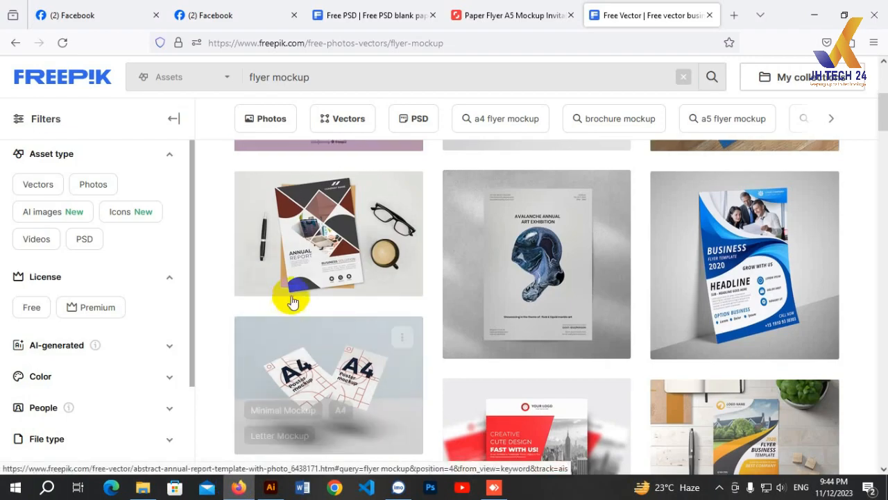
{"action": "scroll", "coordinate": [293, 298], "scroll_direction": "up", "scroll_amount": 1}
{"action": "left_click", "coordinate": [734, 15]}
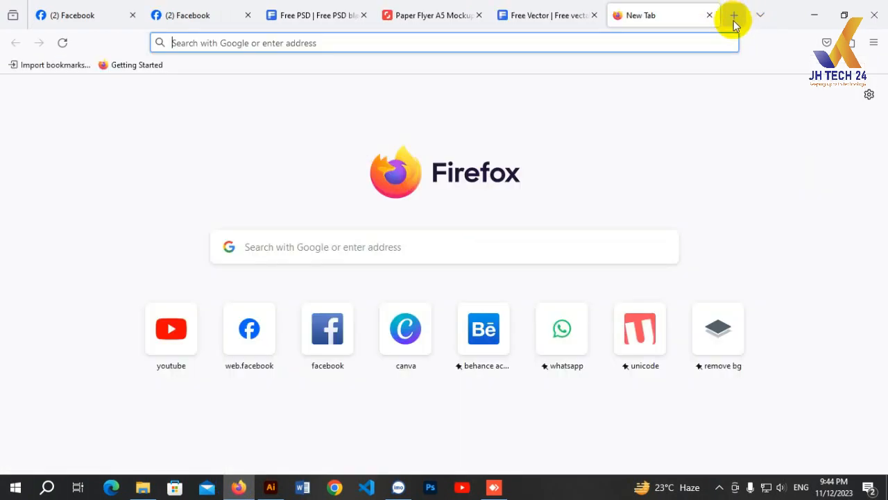
{"action": "left_click", "coordinate": [261, 43]}
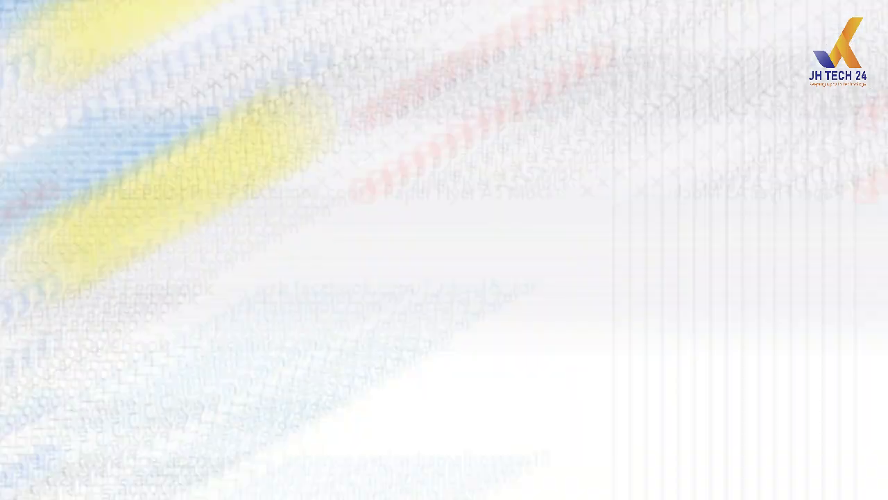
{"action": "type", "text": "fl"}
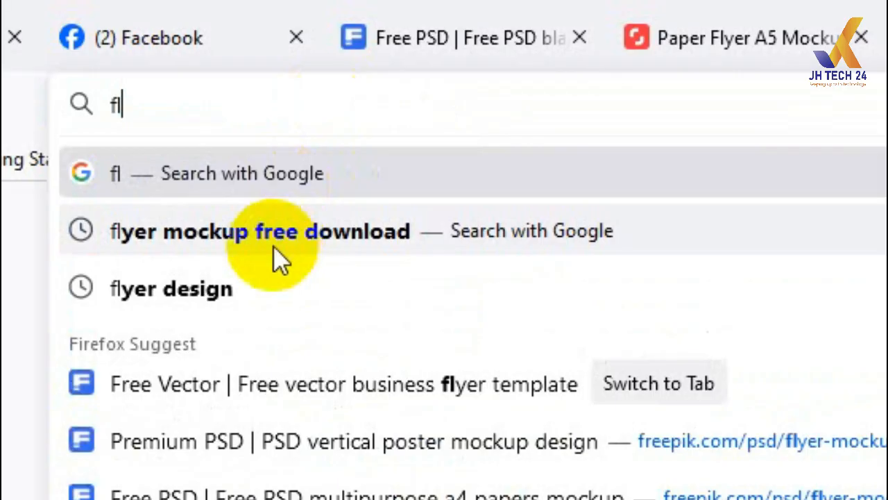
{"action": "left_click", "coordinate": [242, 87]}
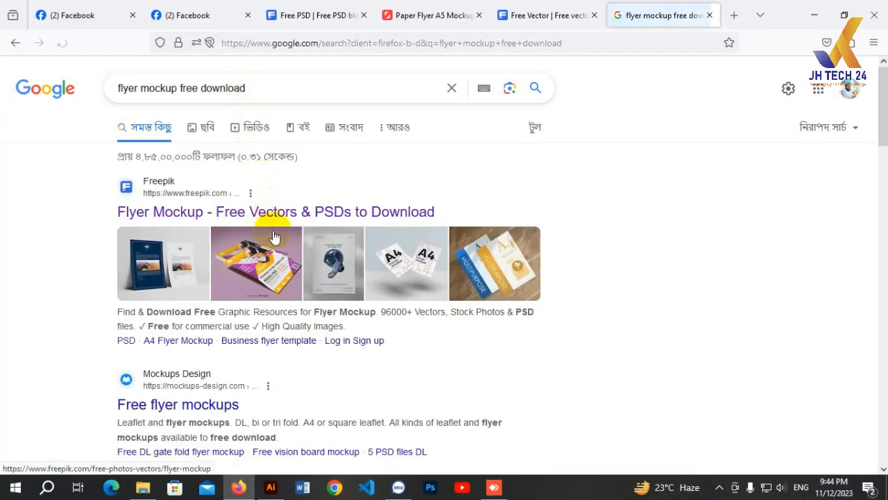
- Open Freepik's flyer mockup results and view the purple business flyer template with its download option
{"action": "left_click", "coordinate": [182, 274]}
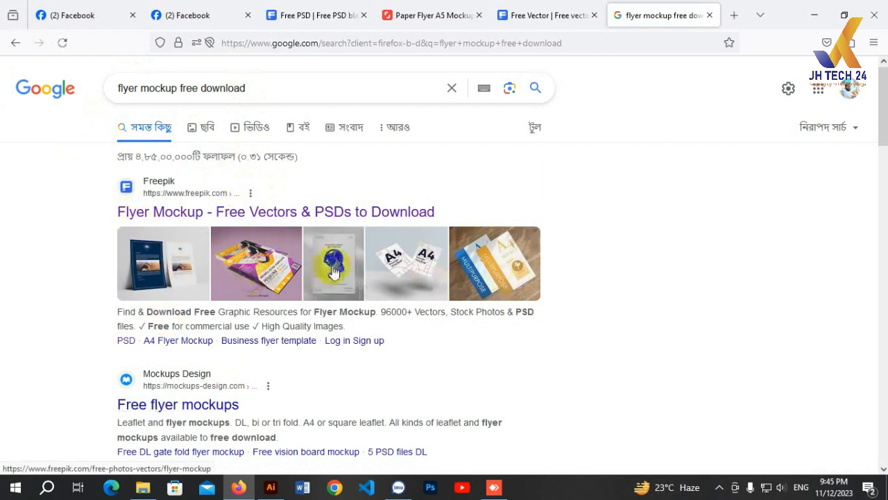
{"action": "left_click", "coordinate": [241, 212]}
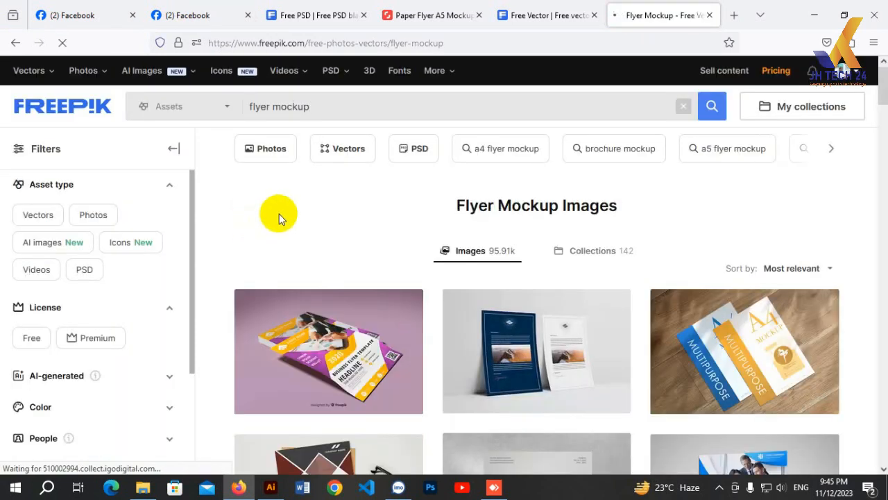
{"action": "scroll", "coordinate": [356, 236], "scroll_direction": "down", "scroll_amount": 2}
{"action": "left_click", "coordinate": [346, 284]}
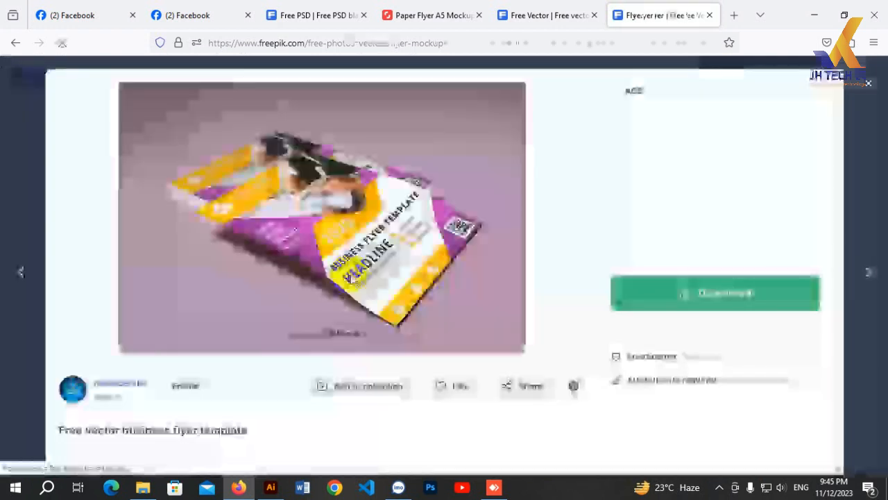
{"action": "left_click", "coordinate": [685, 297]}
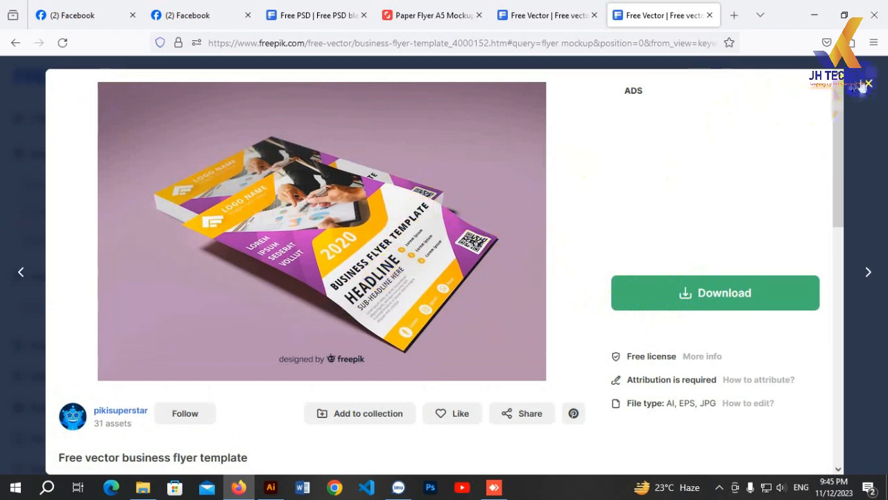
- Close the business flyer template preview, glance over the other flyer mockups and minimize the browser
{"action": "left_click", "coordinate": [867, 83]}
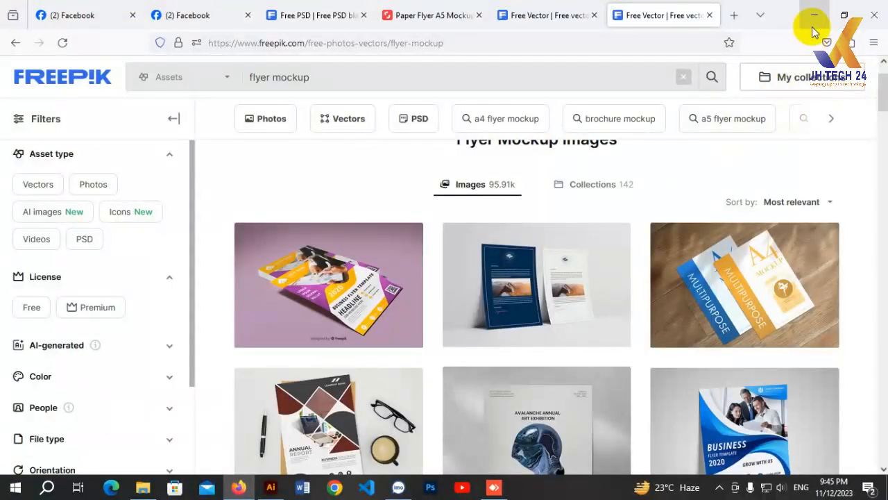
{"action": "scroll", "coordinate": [585, 135], "scroll_direction": "down", "scroll_amount": 1}
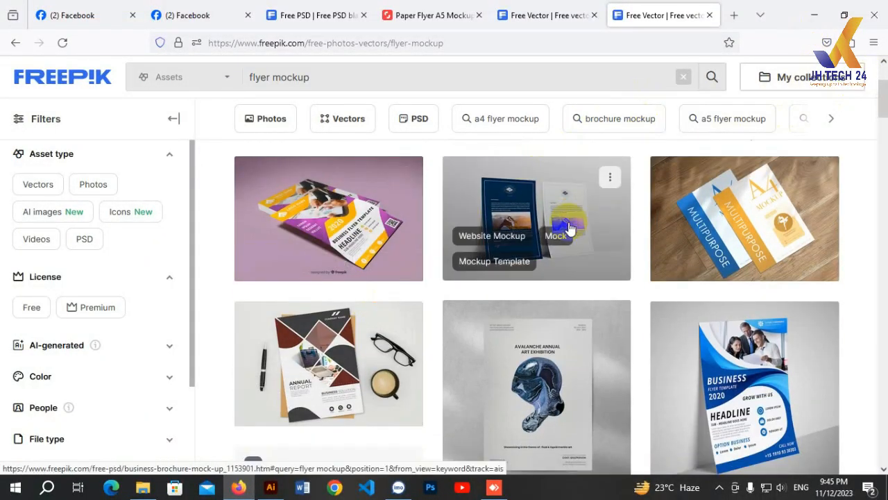
{"action": "scroll", "coordinate": [674, 135], "scroll_direction": "up", "scroll_amount": 2}
{"action": "left_click", "coordinate": [815, 15]}
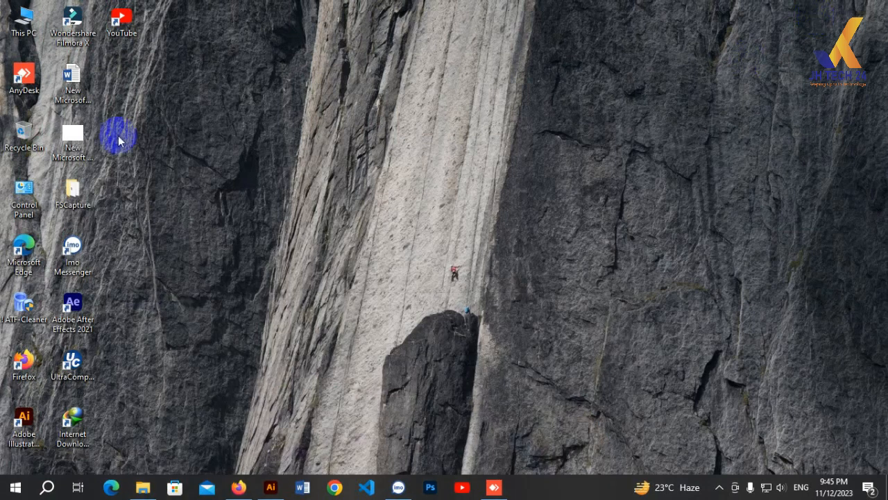
- Switch to File Explorer in a maximized window and open the Compressed folder inside Downloads
{"action": "double_click", "coordinate": [26, 25]}
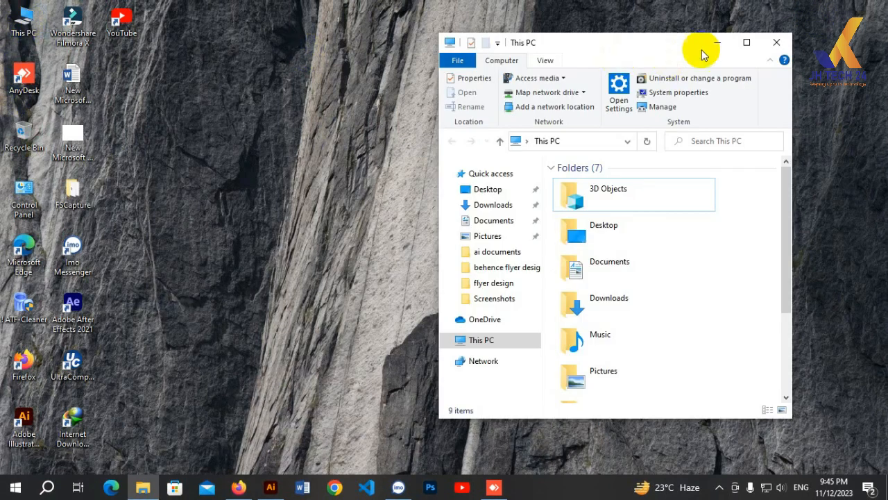
{"action": "left_click", "coordinate": [747, 43]}
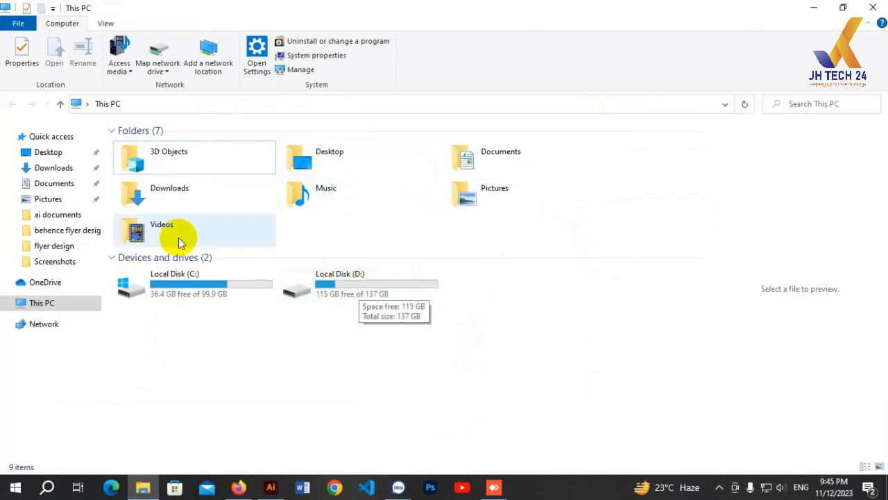
{"action": "left_click", "coordinate": [63, 168]}
{"action": "double_click", "coordinate": [123, 170]}
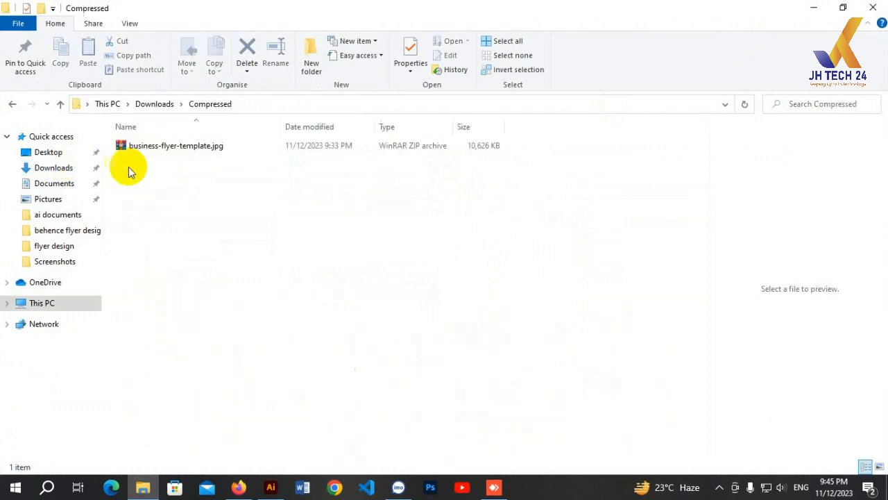
- Show the extraction options for the business-flyer-template.jpg archive, then dismiss them
{"action": "left_click", "coordinate": [145, 151]}
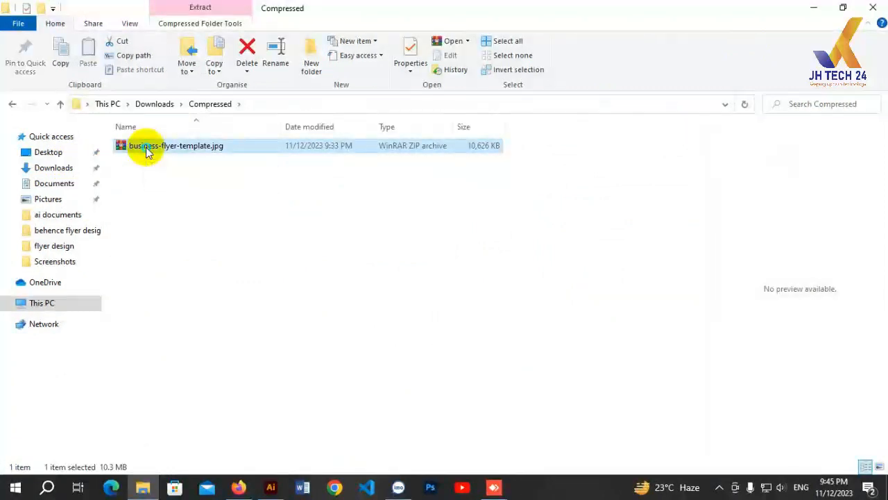
{"action": "right_click", "coordinate": [146, 151]}
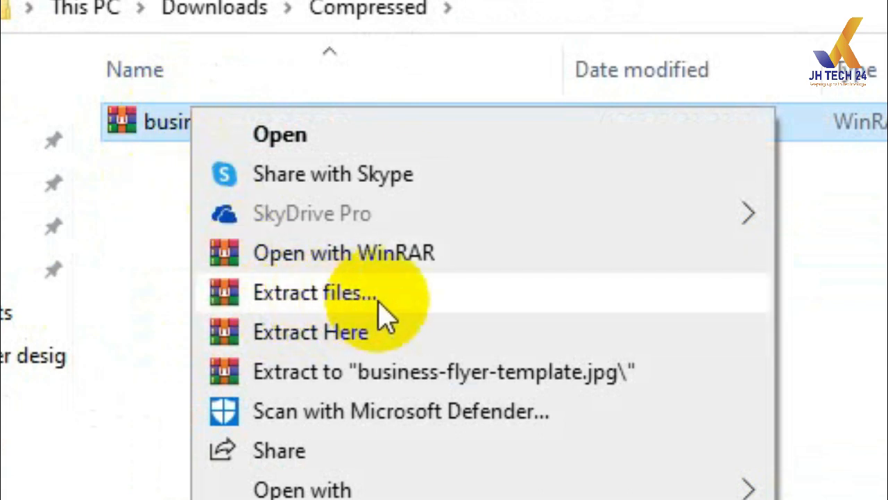
{"action": "left_click", "coordinate": [467, 228]}
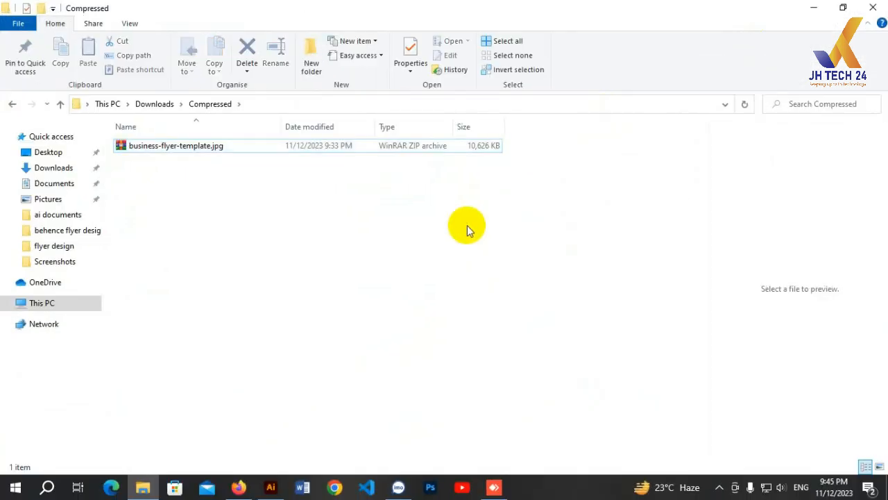
- Go to Local Disk (D:) and open ai documents, flyer design, Mockup, then the multipurpose-a4-papers-mockup.jpg folder
{"action": "left_click", "coordinate": [13, 107]}
{"action": "left_click", "coordinate": [208, 177]}
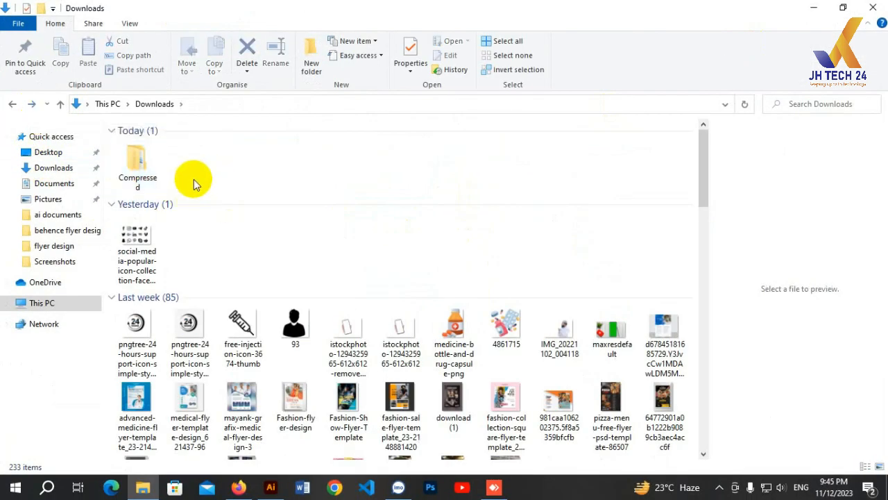
{"action": "left_click", "coordinate": [13, 104]}
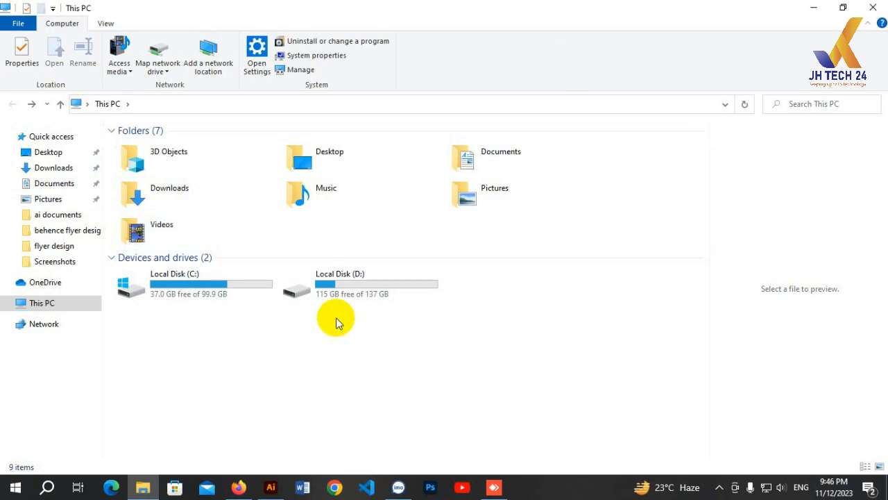
{"action": "double_click", "coordinate": [341, 293]}
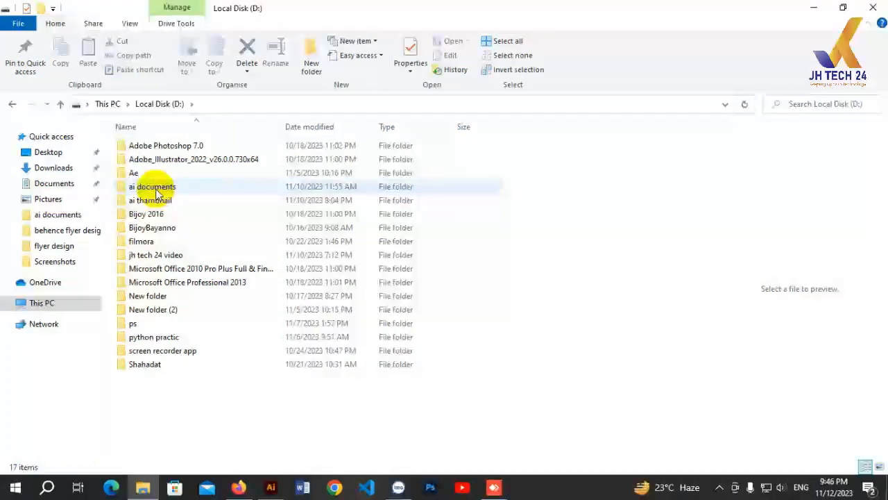
{"action": "double_click", "coordinate": [154, 188]}
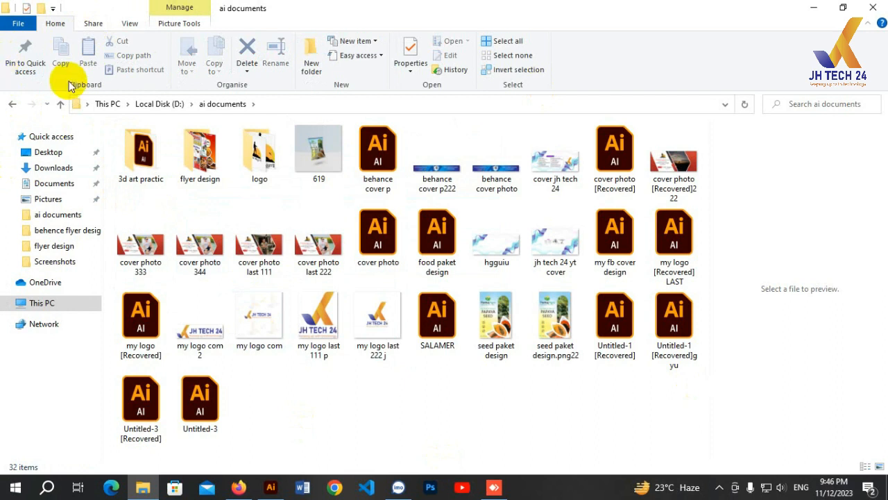
{"action": "left_click", "coordinate": [189, 158]}
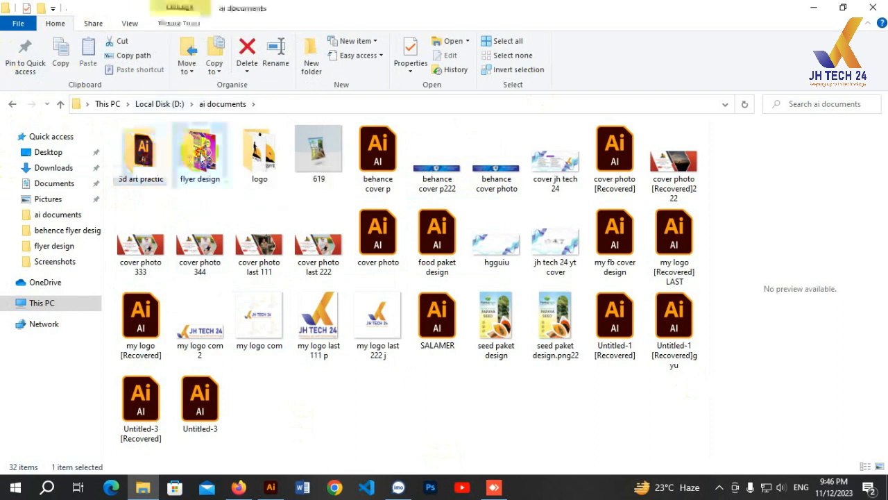
{"action": "double_click", "coordinate": [202, 158]}
{"action": "double_click", "coordinate": [226, 157]}
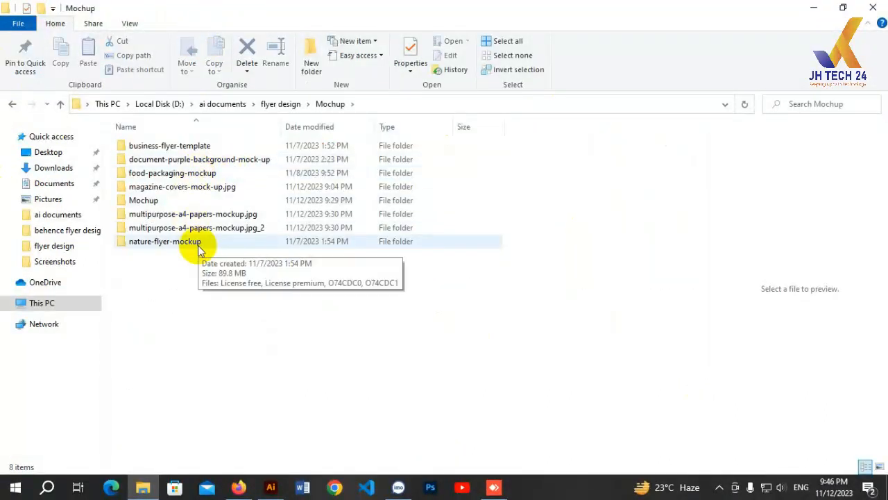
{"action": "double_click", "coordinate": [199, 214]}
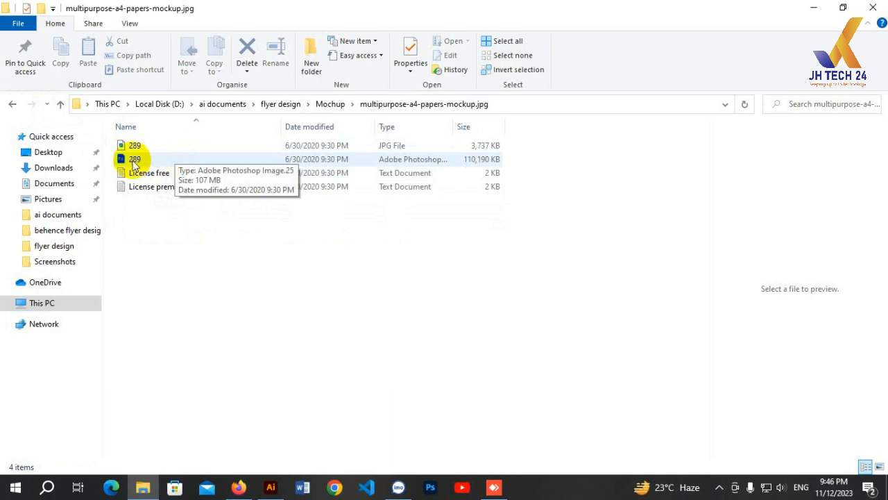
- Enlarge the file icons and open the 289 PSD mockup file in Photoshop
{"action": "scroll", "coordinate": [163, 171], "scroll_direction": "up", "scroll_amount": 2, "text": "ctrl"}
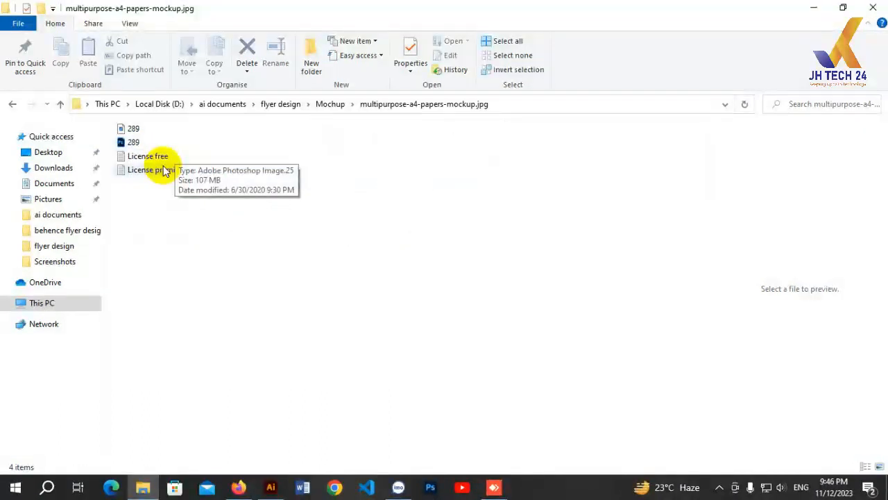
{"action": "scroll", "coordinate": [222, 166], "scroll_direction": "up", "scroll_amount": 3, "text": "ctrl"}
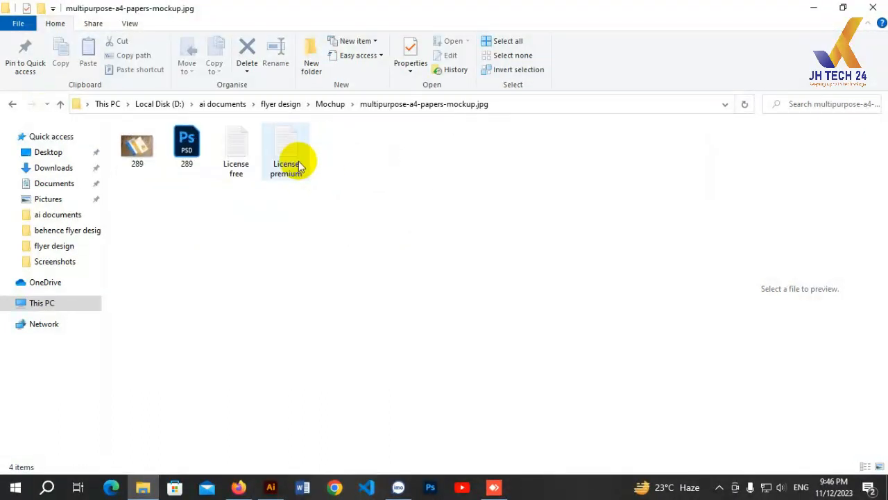
{"action": "left_click", "coordinate": [232, 162]}
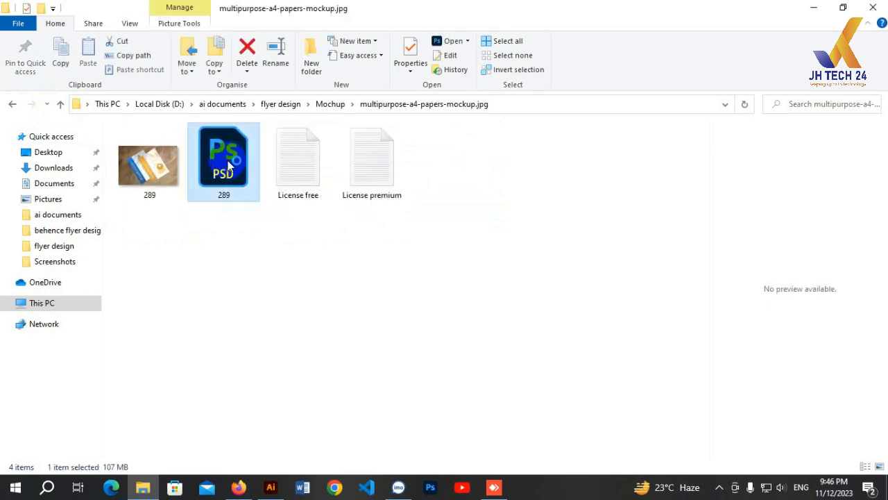
{"action": "double_click", "coordinate": [227, 161]}
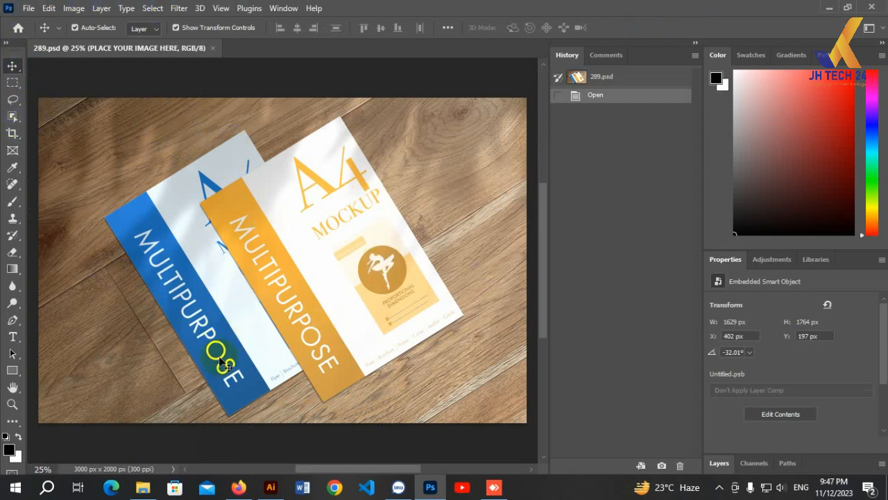
- Expand the layer list of 289.psd and open the contents of the upper PLACE YOUR IMAGE HERE smart object
{"action": "left_click", "coordinate": [264, 238]}
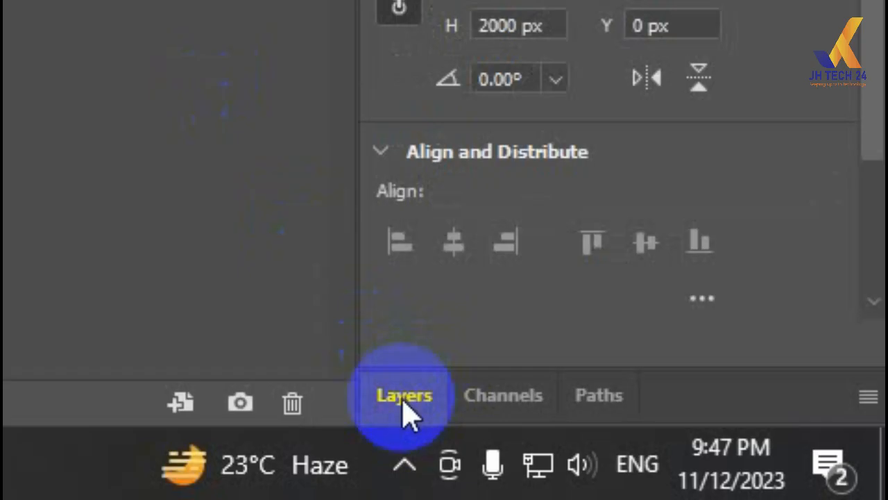
{"action": "mouse_move", "coordinate": [720, 465]}
{"action": "left_click", "coordinate": [406, 412]}
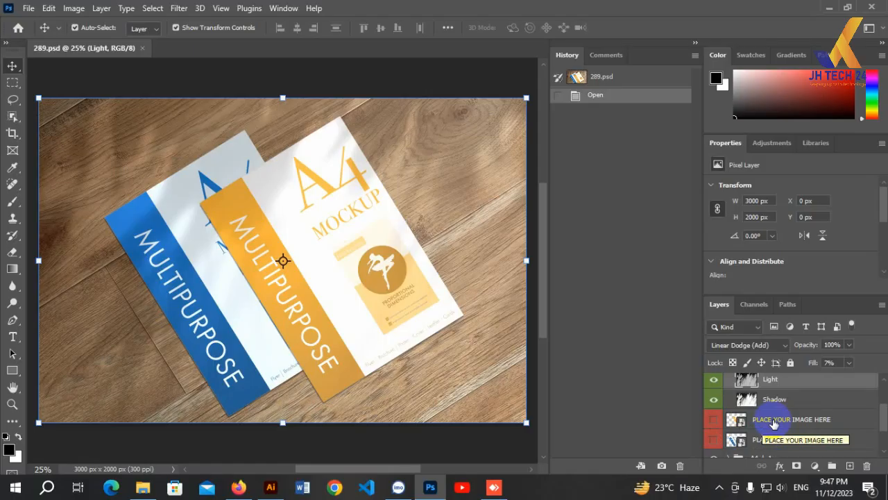
{"action": "scroll", "coordinate": [774, 424], "scroll_direction": "down", "scroll_amount": 1}
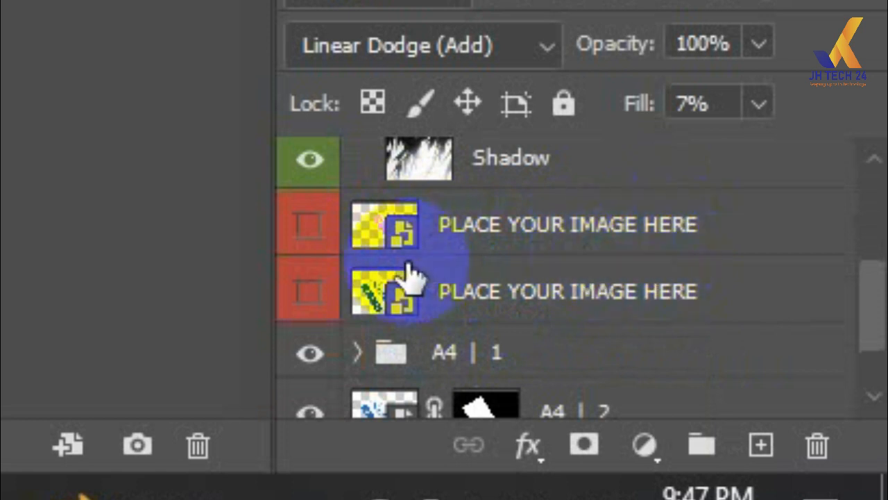
{"action": "left_click", "coordinate": [404, 238]}
{"action": "double_click", "coordinate": [405, 238]}
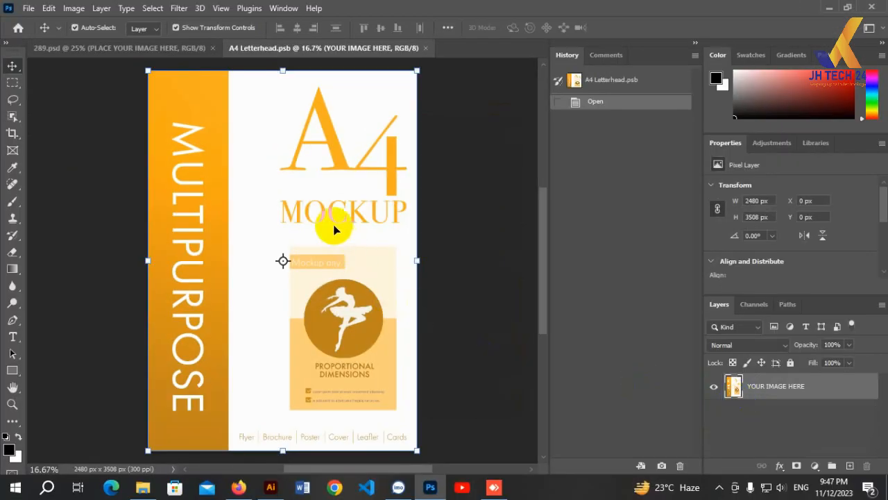
{"action": "mouse_move", "coordinate": [334, 230]}
{"action": "left_mouse_down"}
{"action": "mouse_move", "coordinate": [341, 212]}
{"action": "mouse_move", "coordinate": [333, 230]}
{"action": "mouse_move", "coordinate": [339, 221]}
{"action": "mouse_move", "coordinate": [301, 224]}
{"action": "mouse_move", "coordinate": [332, 224]}
{"action": "left_mouse_up"}
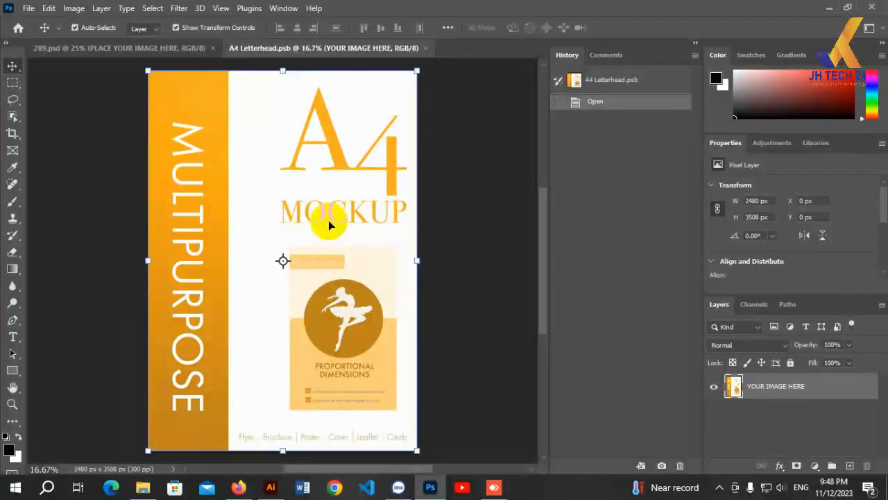
{"action": "left_click_drag", "start_coordinate": [318, 204], "coordinate": [318, 204]}
- Open the ai documents and flyer design folders and place the resturent manu f.d.8888 burger flyer image into A4 Letterhead.psb
{"action": "left_click", "coordinate": [142, 487]}
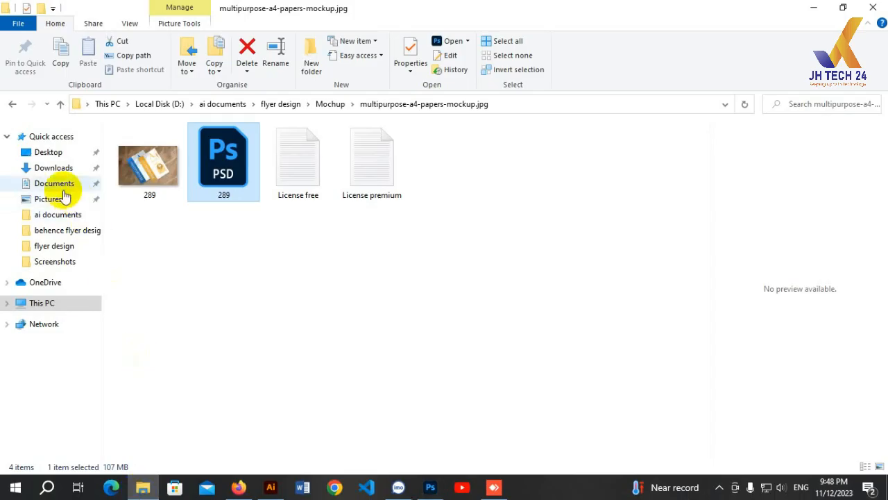
{"action": "left_click", "coordinate": [54, 168]}
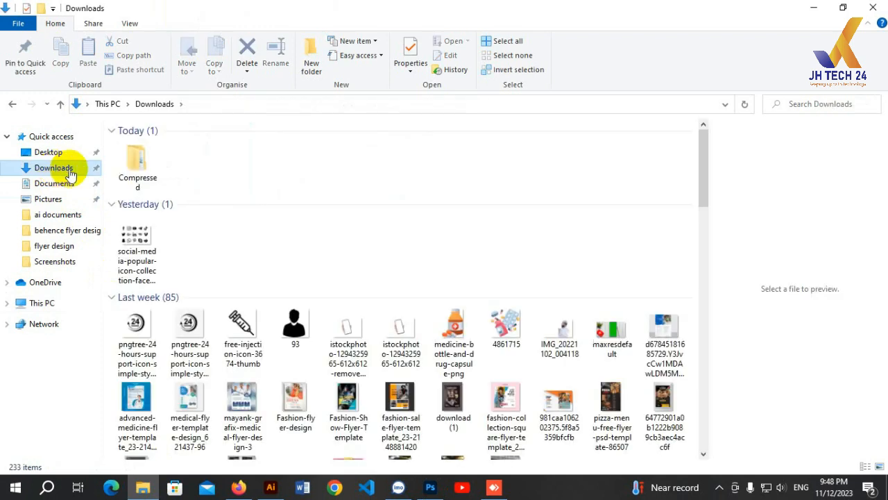
{"action": "left_click", "coordinate": [61, 214]}
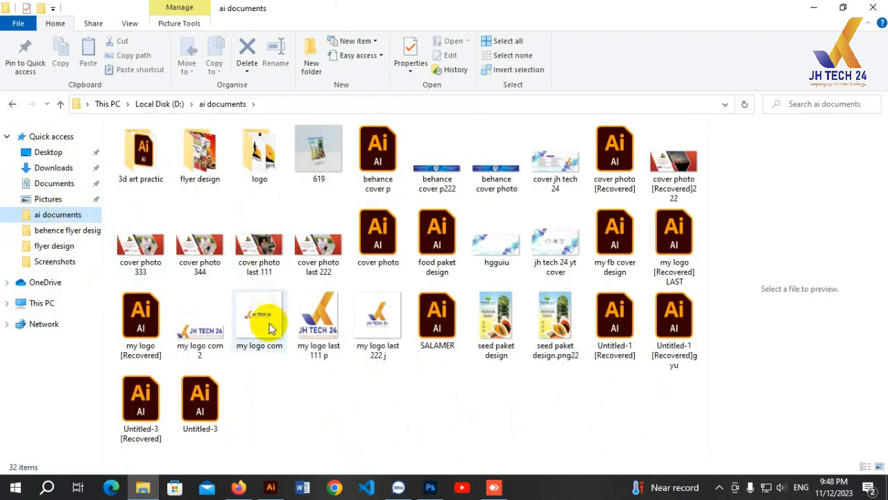
{"action": "double_click", "coordinate": [200, 153]}
{"action": "left_click", "coordinate": [223, 263]}
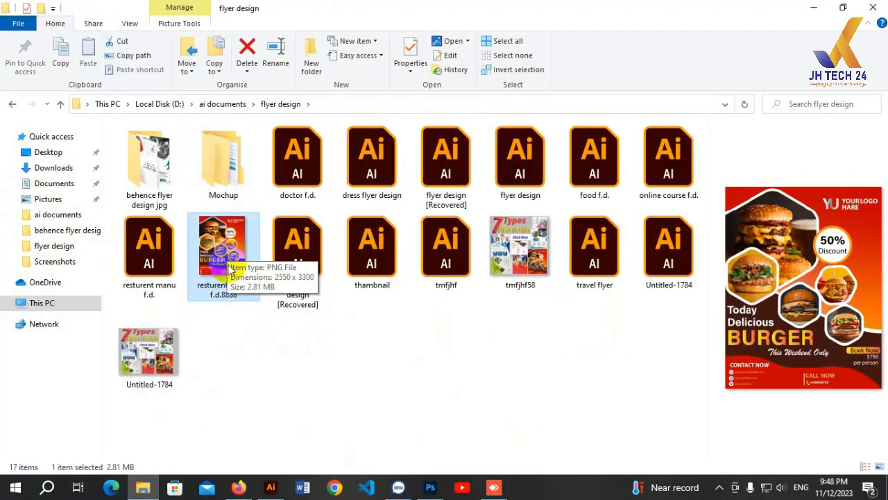
{"action": "left_click_drag", "start_coordinate": [226, 265], "coordinate": [341, 301]}
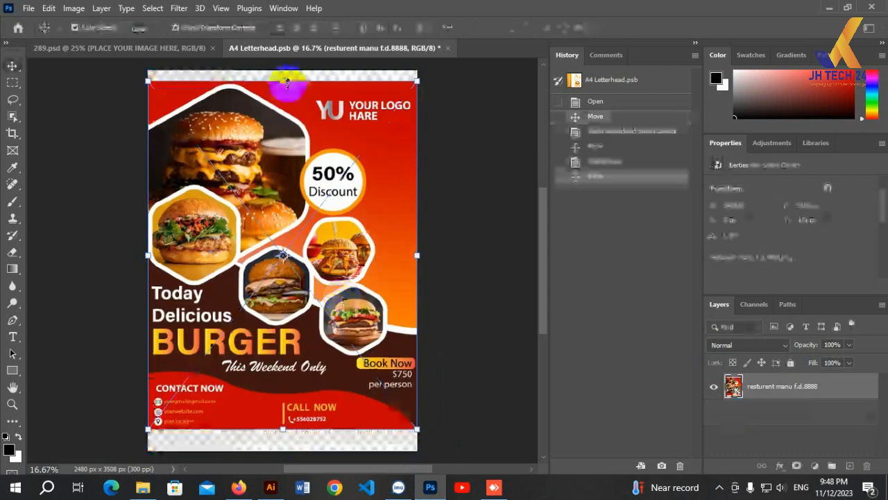
- Free-transform the burger flyer so it spans the page width and sits vertically centred on the canvas
{"action": "left_click_drag", "start_coordinate": [285, 82], "coordinate": [284, 71]}
{"action": "left_click_drag", "start_coordinate": [285, 429], "coordinate": [290, 408]}
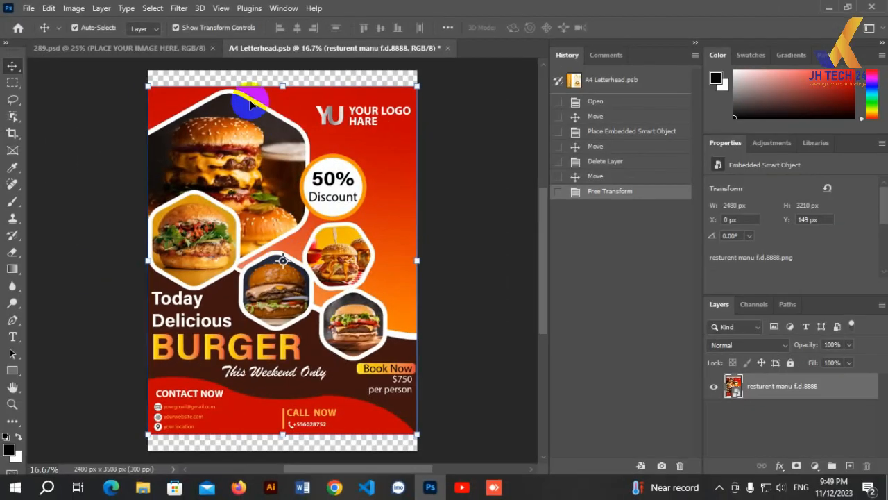
{"action": "key", "text": "Return"}
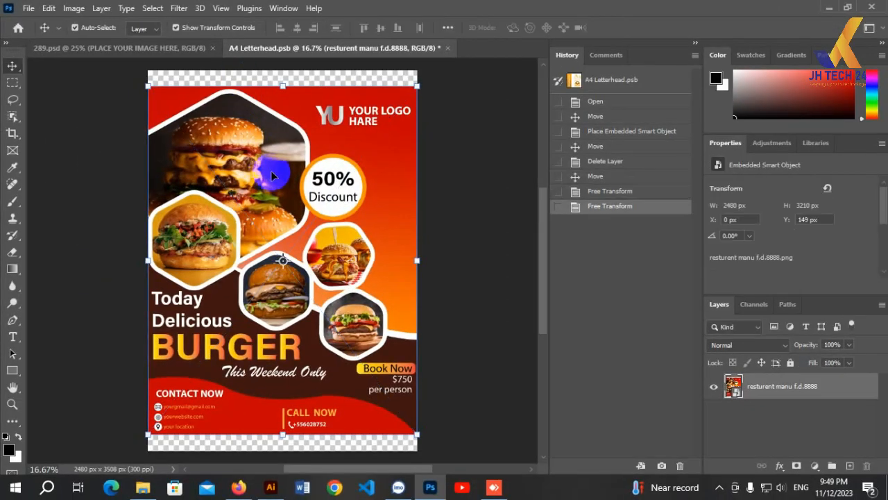
- Start Puppet Warp on the flyer, pull its upper and lower edges toward the canvas edges, and pin its left side
{"action": "left_click", "coordinate": [49, 7]}
{"action": "left_click", "coordinate": [97, 222]}
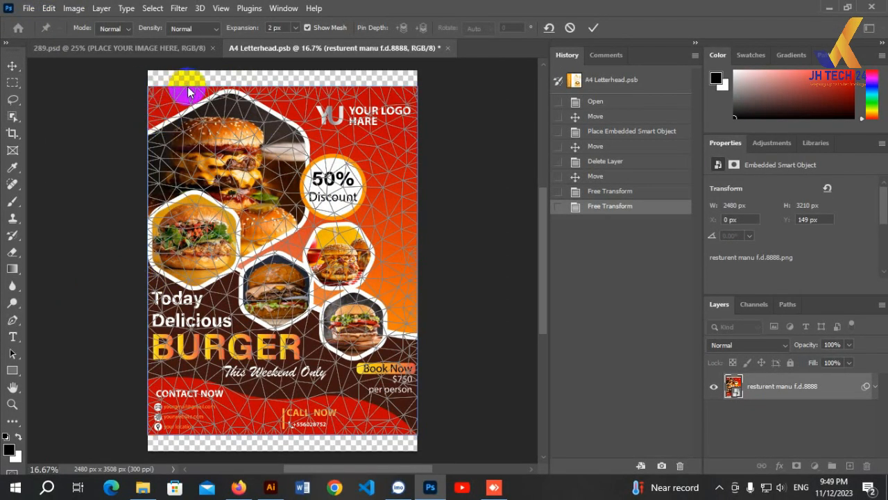
{"action": "left_click_drag", "start_coordinate": [188, 92], "coordinate": [194, 71]}
{"action": "left_click_drag", "start_coordinate": [196, 418], "coordinate": [193, 450]}
{"action": "left_click", "coordinate": [295, 448]}
{"action": "left_click", "coordinate": [369, 450]}
{"action": "left_click_drag", "start_coordinate": [377, 93], "coordinate": [359, 75]}
{"action": "left_click_drag", "start_coordinate": [304, 89], "coordinate": [247, 79]}
{"action": "left_click", "coordinate": [216, 77]}
{"action": "left_click", "coordinate": [161, 95]}
{"action": "left_click", "coordinate": [171, 143]}
{"action": "left_click", "coordinate": [171, 204]}
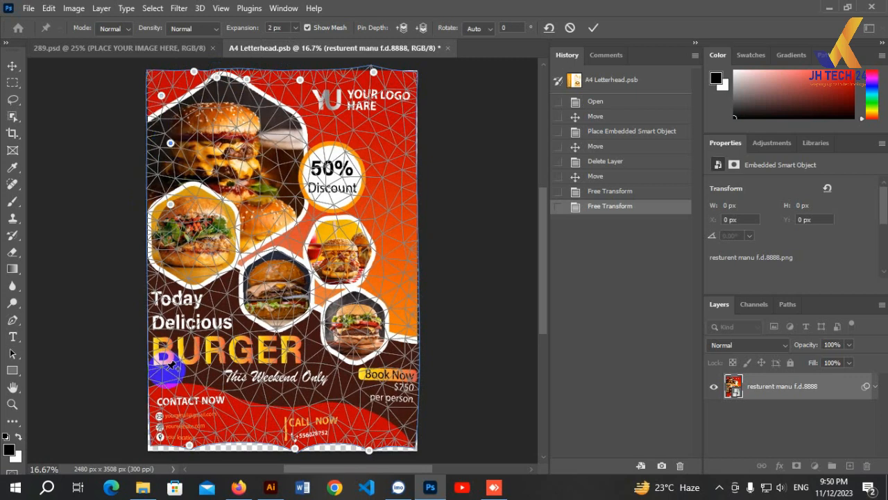
- Add more warp pins along the flyer's bottom edge to stretch it over the remaining gap, and apply the warp
{"action": "left_click", "coordinate": [215, 450]}
{"action": "left_click", "coordinate": [241, 449]}
{"action": "left_click", "coordinate": [269, 449]}
{"action": "left_click", "coordinate": [329, 449]}
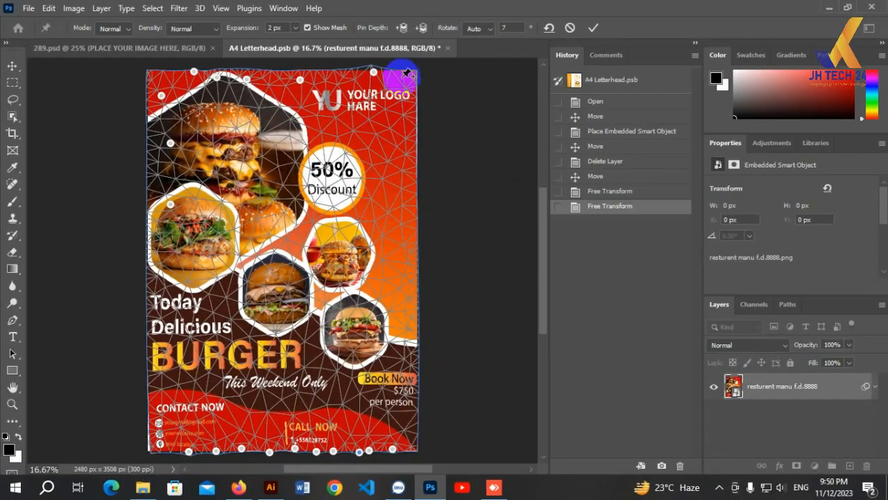
{"action": "left_click", "coordinate": [365, 135]}
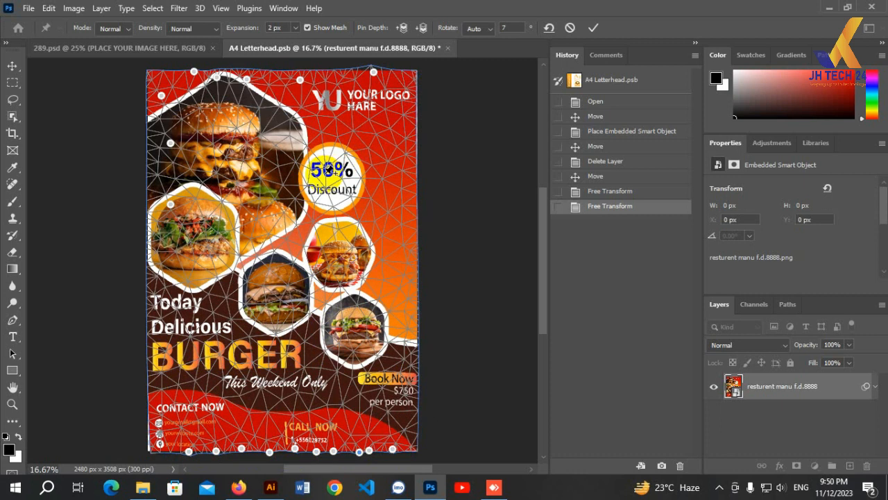
{"action": "key", "text": "Return"}
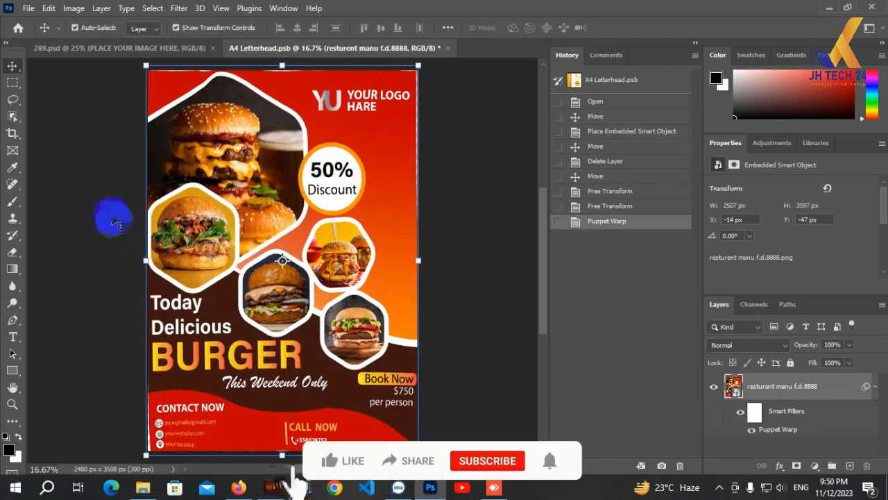
- Save the edited A4 Letterhead.psb smart object and return to the 289.psd mockup
{"action": "left_click", "coordinate": [113, 218]}
{"action": "left_click", "coordinate": [174, 437]}
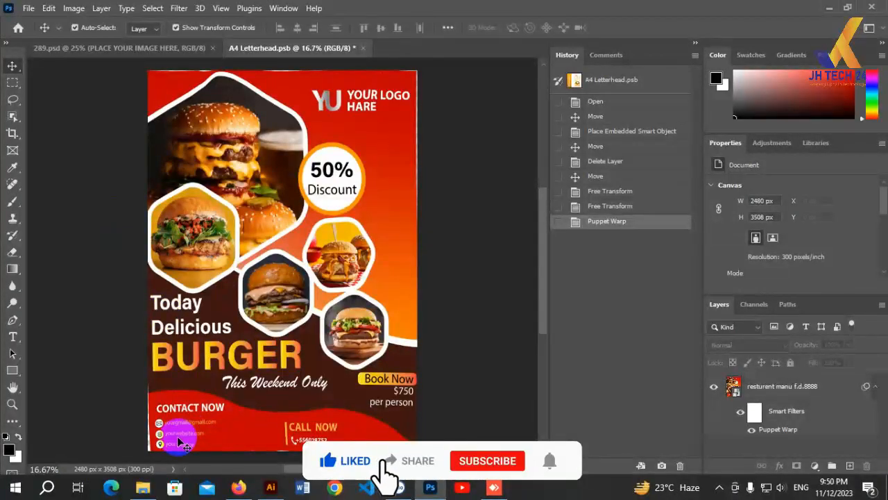
{"action": "left_click", "coordinate": [98, 354]}
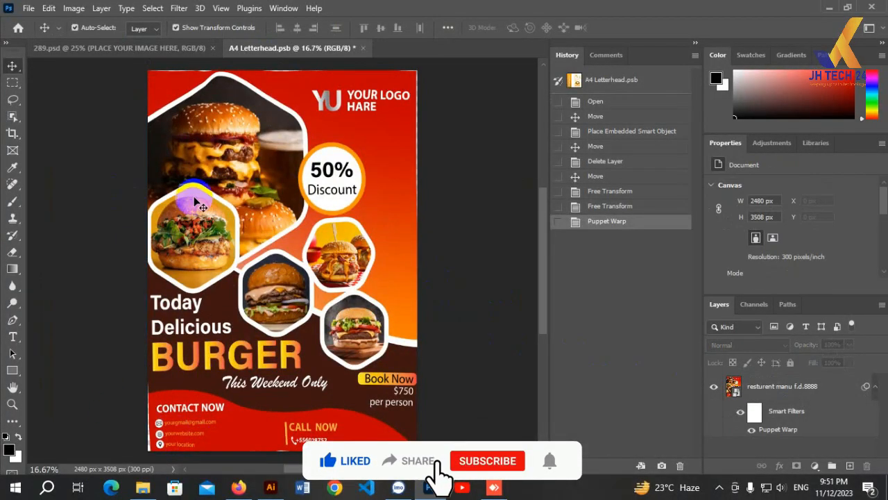
{"action": "left_click", "coordinate": [253, 141]}
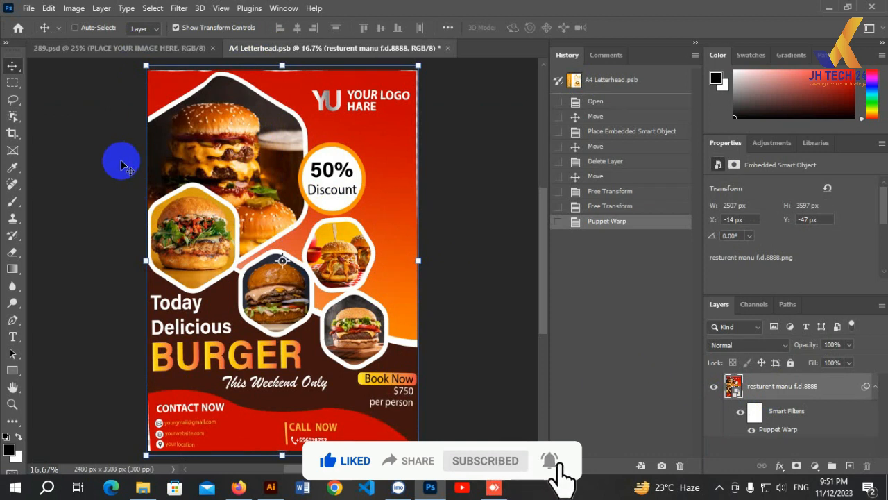
{"action": "key", "text": "ctrl+s"}
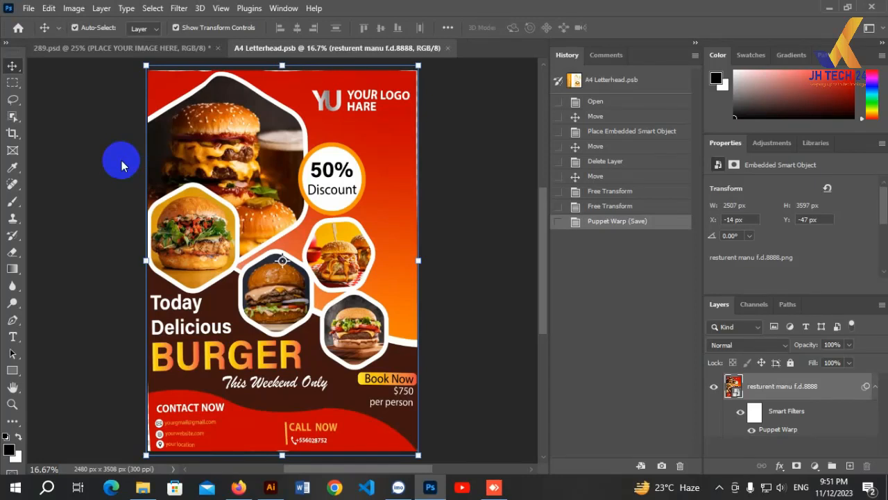
{"action": "left_click", "coordinate": [122, 160]}
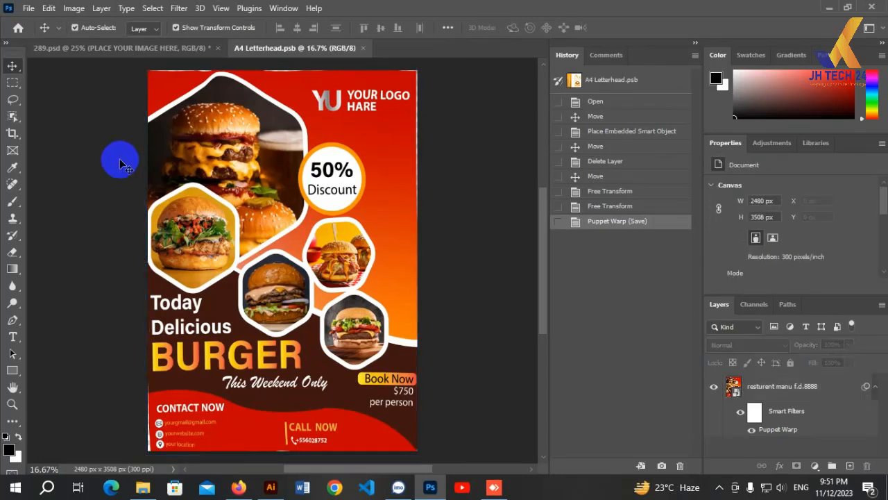
{"action": "left_click", "coordinate": [136, 52]}
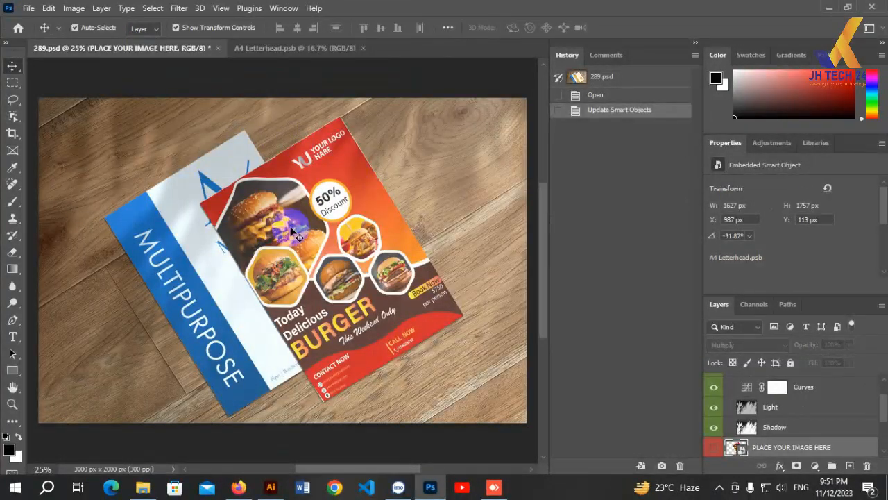
- Show the lower PLACE YOUR IMAGE HERE layer in the mockup, and hide it again
{"action": "key", "text": "ctrl+j"}
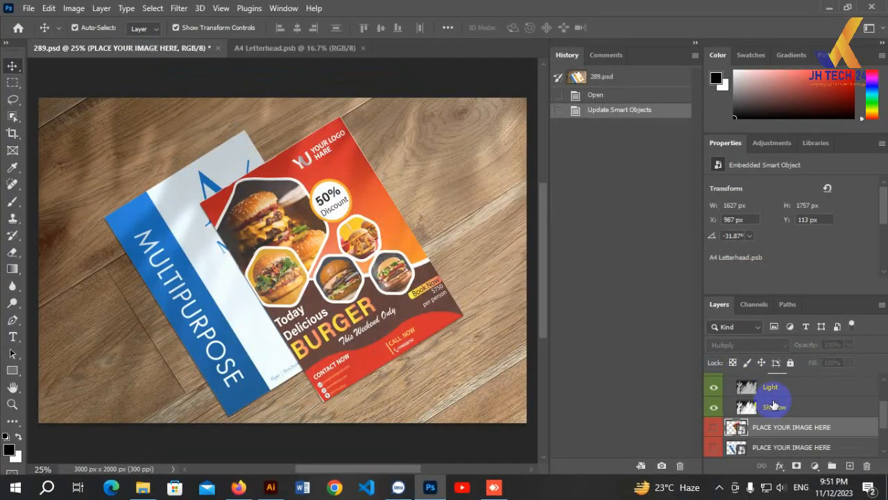
{"action": "left_click", "coordinate": [201, 260]}
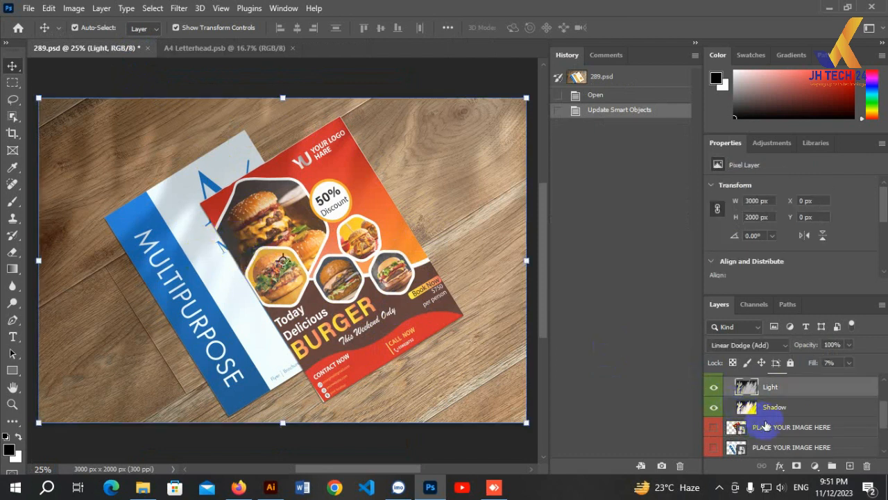
{"action": "scroll", "coordinate": [765, 425], "scroll_direction": "down", "scroll_amount": 1}
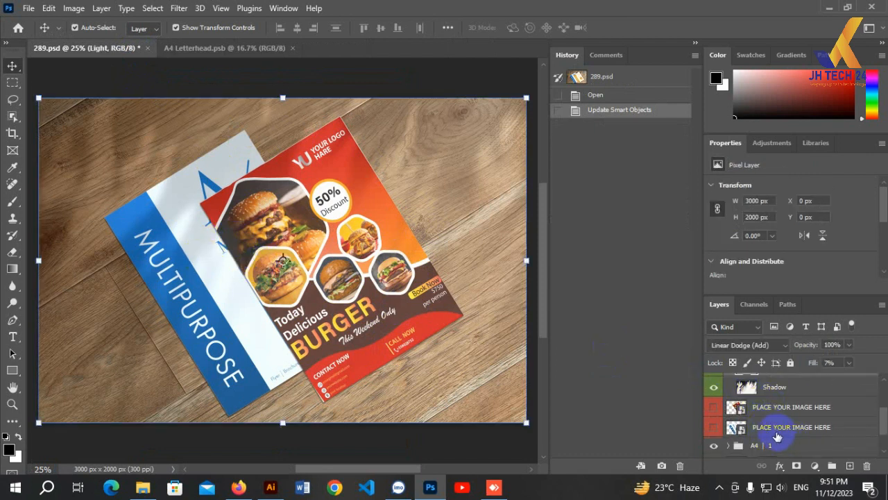
{"action": "left_click", "coordinate": [747, 438]}
{"action": "left_click", "coordinate": [716, 428]}
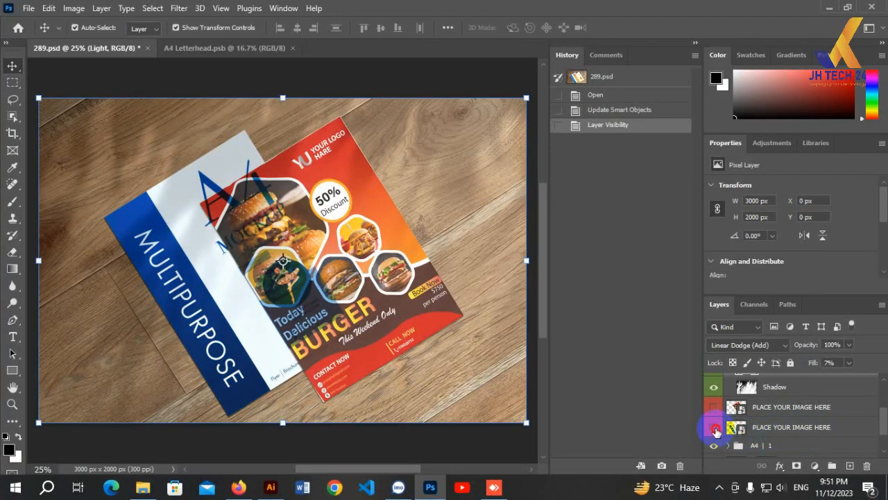
{"action": "left_click", "coordinate": [716, 429]}
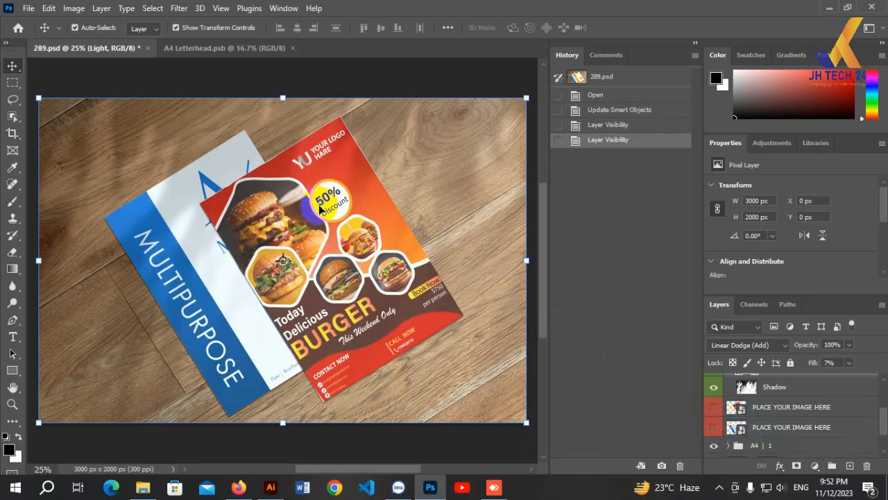
{"action": "left_click", "coordinate": [209, 48]}
{"action": "left_click", "coordinate": [125, 50]}
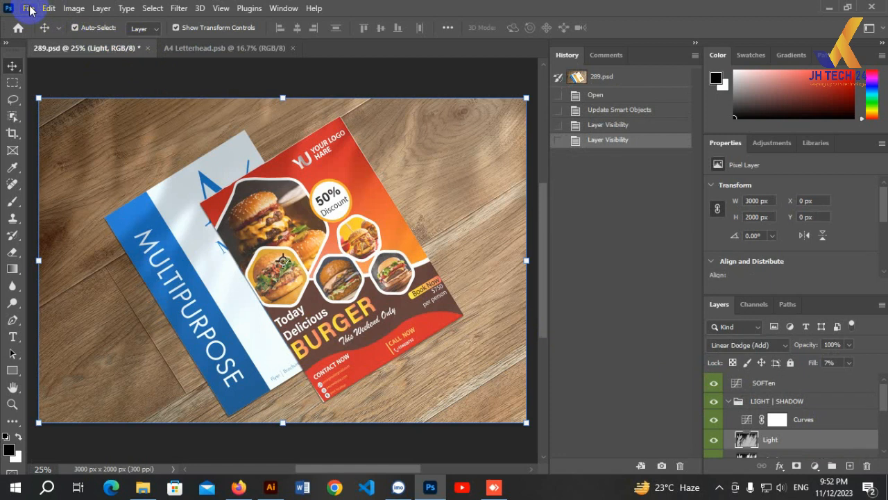
{"action": "left_click", "coordinate": [126, 81]}
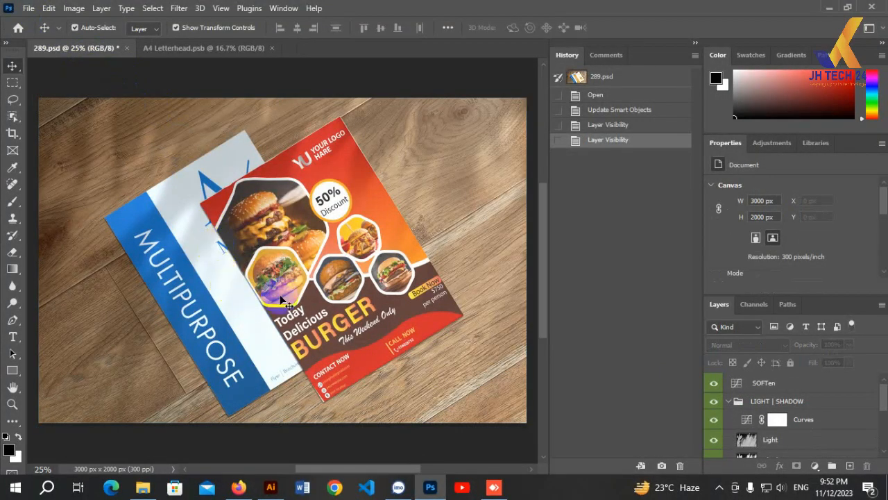
{"action": "left_click", "coordinate": [326, 281]}
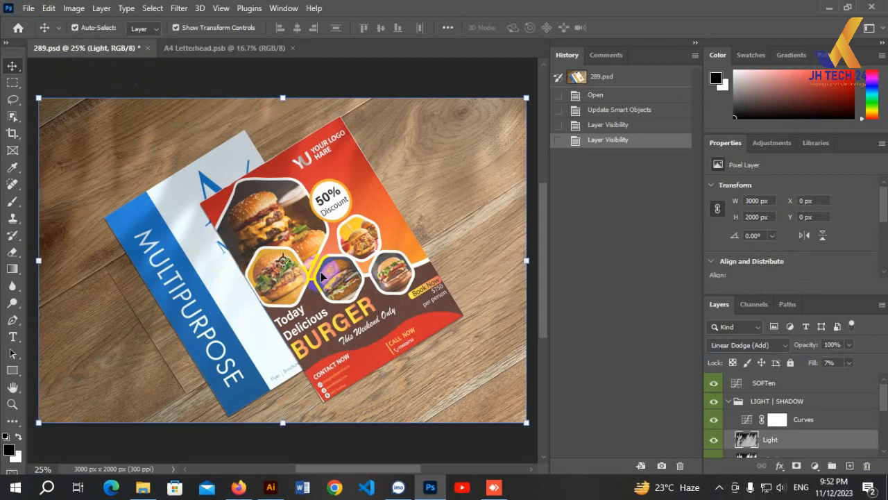
{"action": "left_click", "coordinate": [169, 81]}
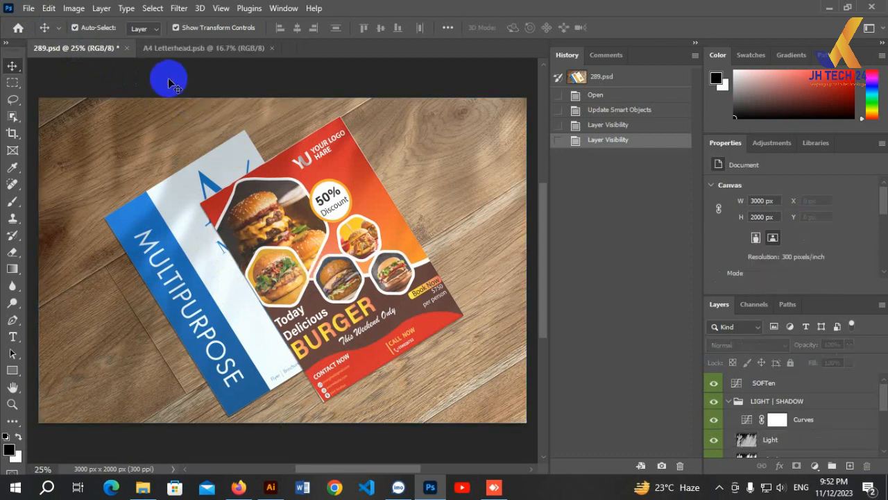